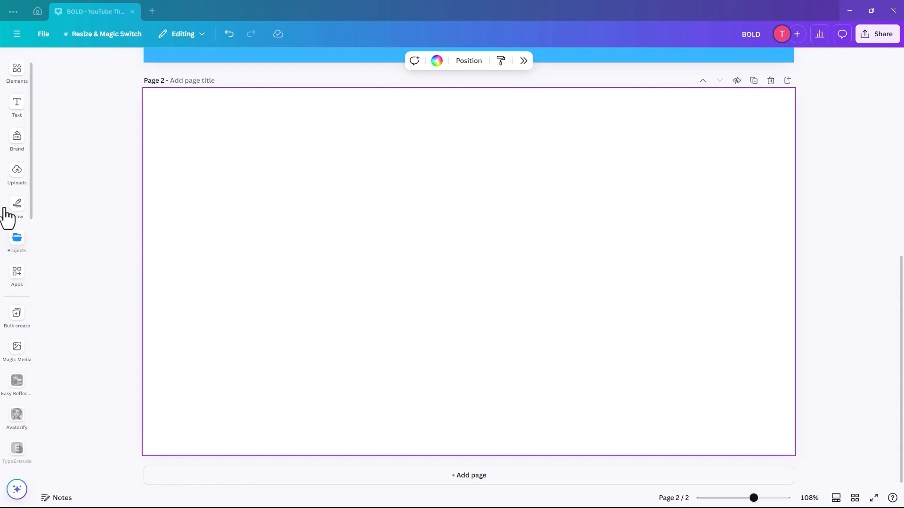
# Launch the Text Maker app from the Apps catalogue beside the blank second page
pyautogui.click(17, 137)
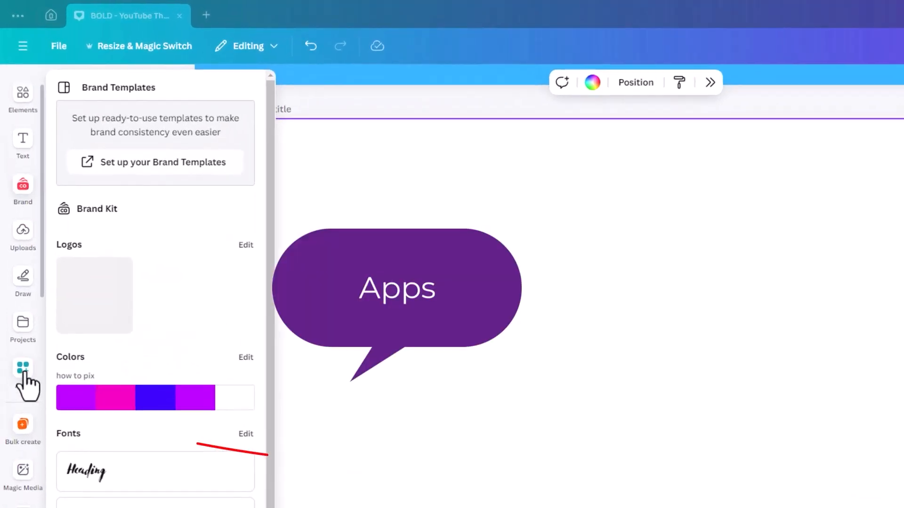
pyautogui.click(18, 296)
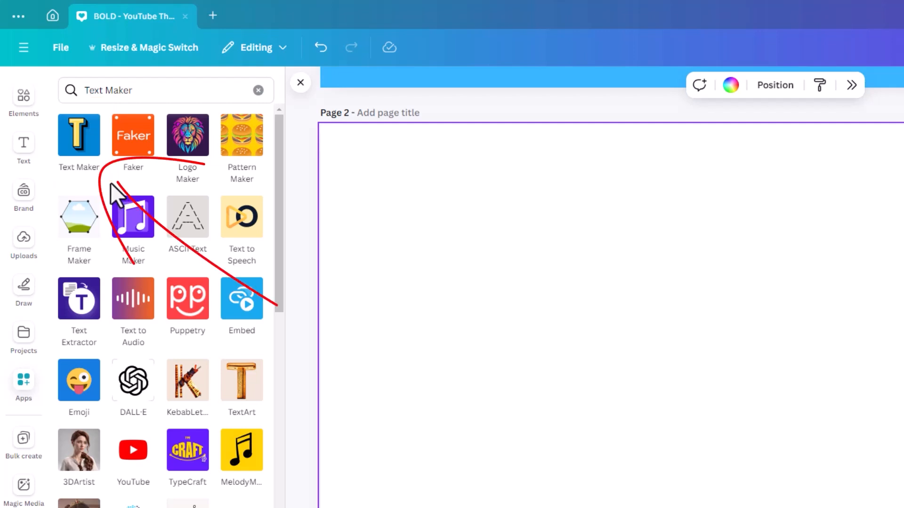
pyautogui.click(83, 142)
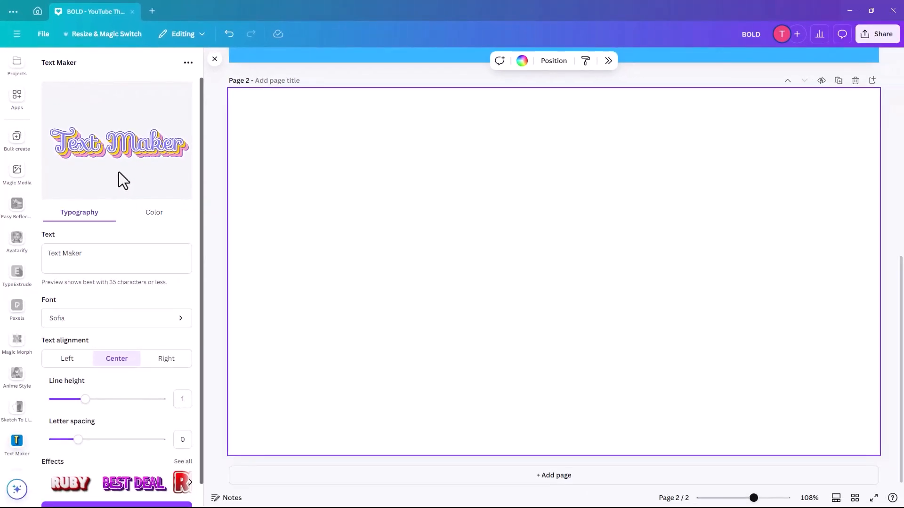
# Replace the default Text Maker wording with BOLD
pyautogui.click(71, 282)
pyautogui.tripleClick(64, 254)
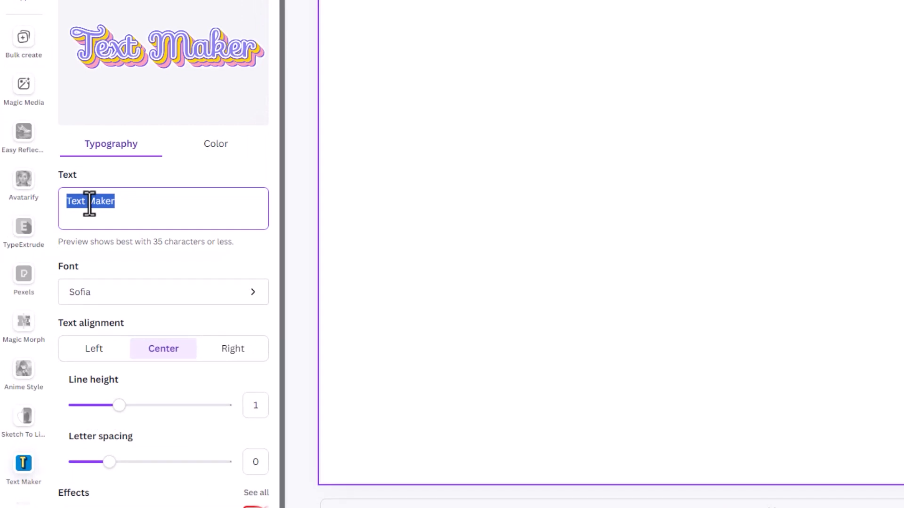
pyautogui.write('bo')
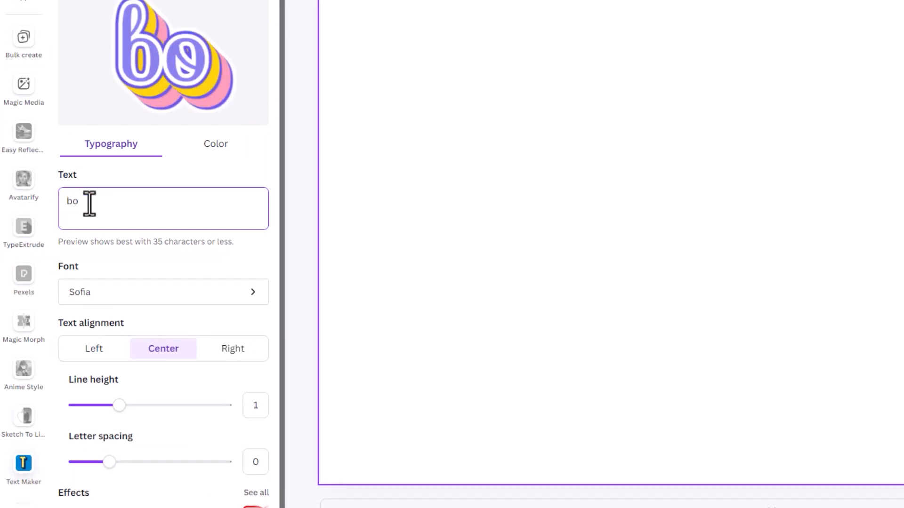
pyautogui.press('BackSpace')
pyautogui.press('BackSpace')
pyautogui.write('BOLD')
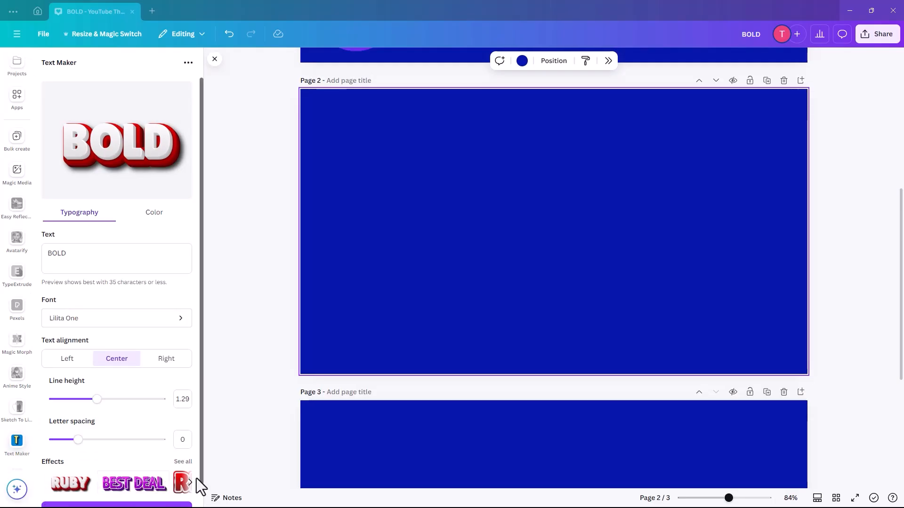
# Browse the Effects carousel and show all effect categories, trying the RUBY style
pyautogui.click(189, 483)
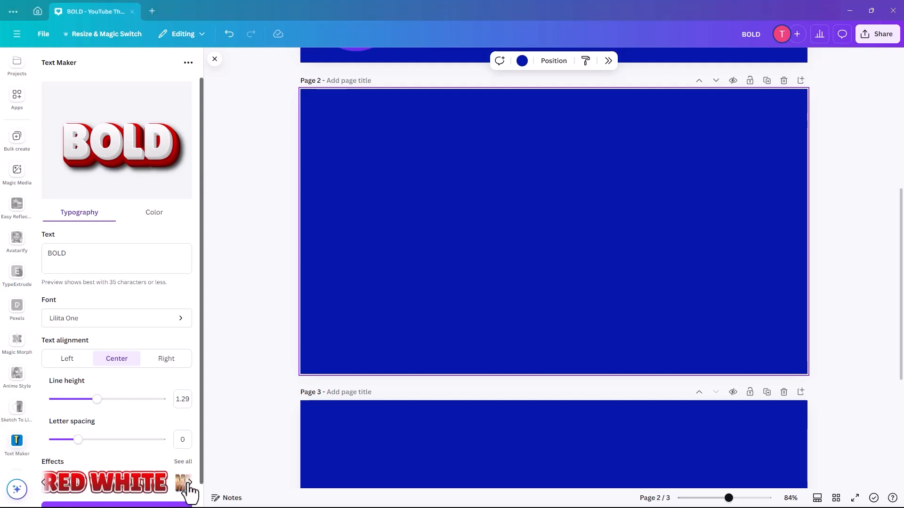
pyautogui.click(189, 483)
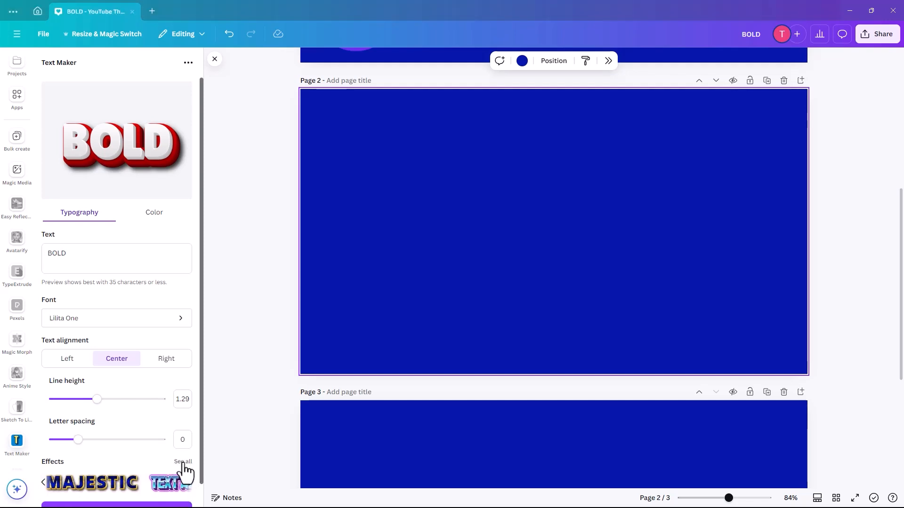
pyautogui.click(183, 461)
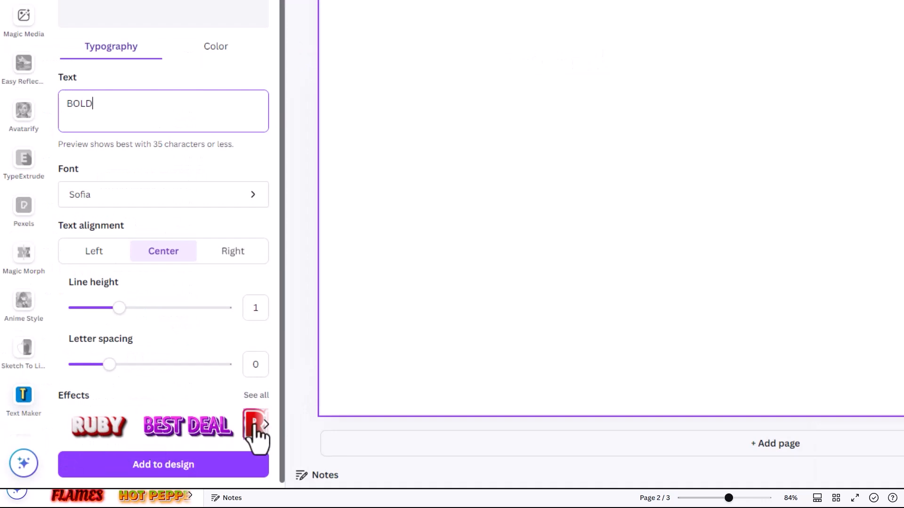
pyautogui.click(85, 426)
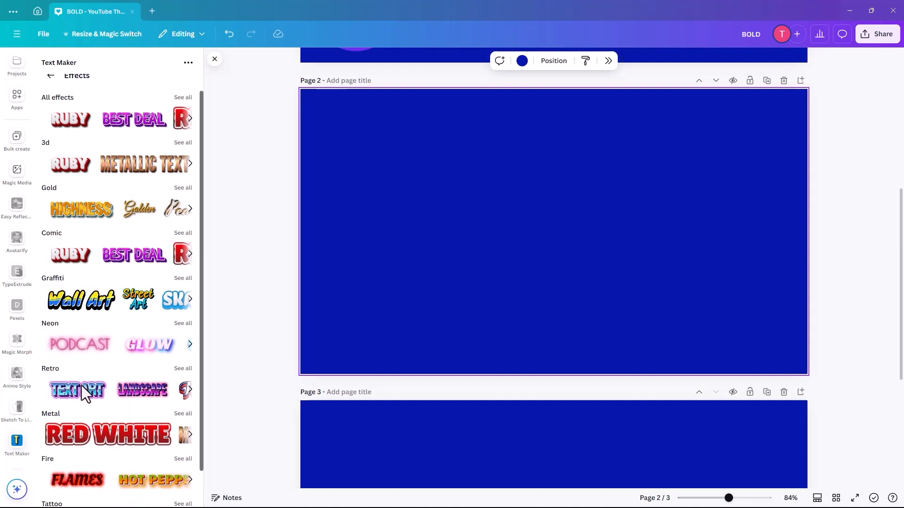
pyautogui.scroll(-2, 81, 386)
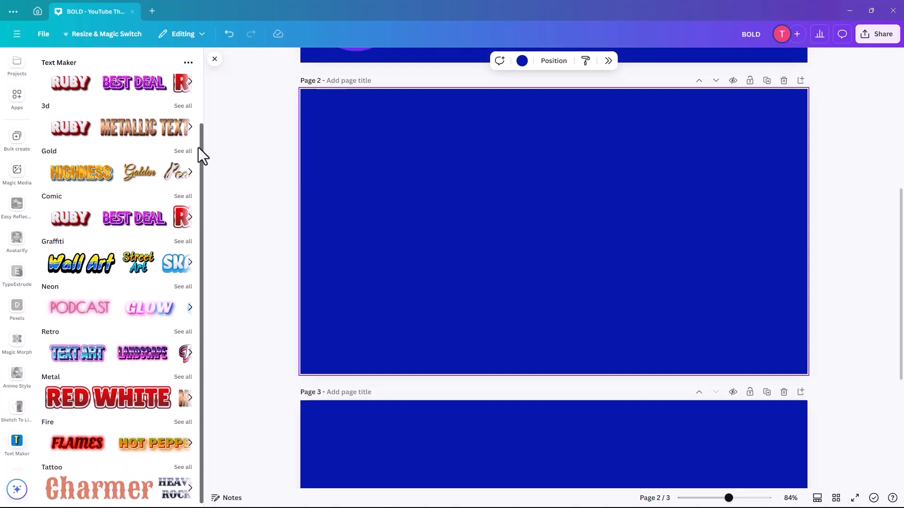
pyautogui.moveTo(200, 147); pyautogui.dragTo(201, 85)
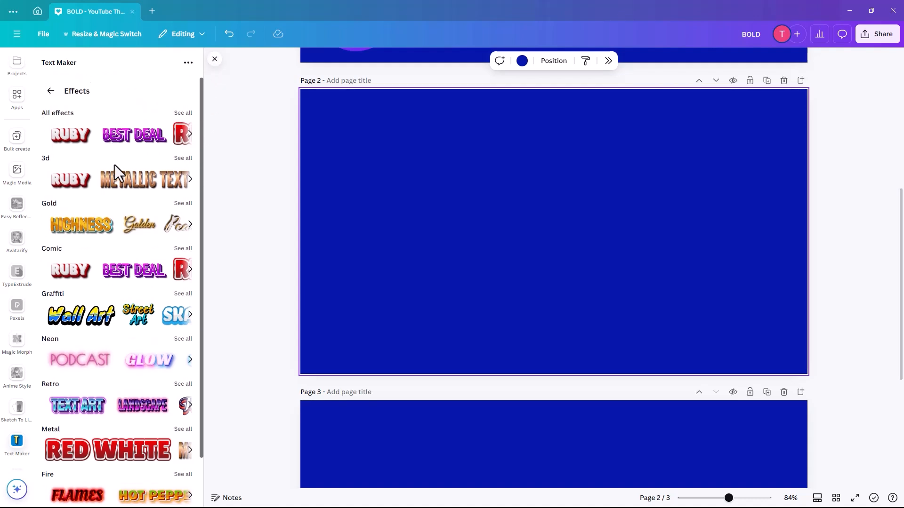
# Try the Golden style from Gold, then show all the 3d effect styles
pyautogui.click(183, 203)
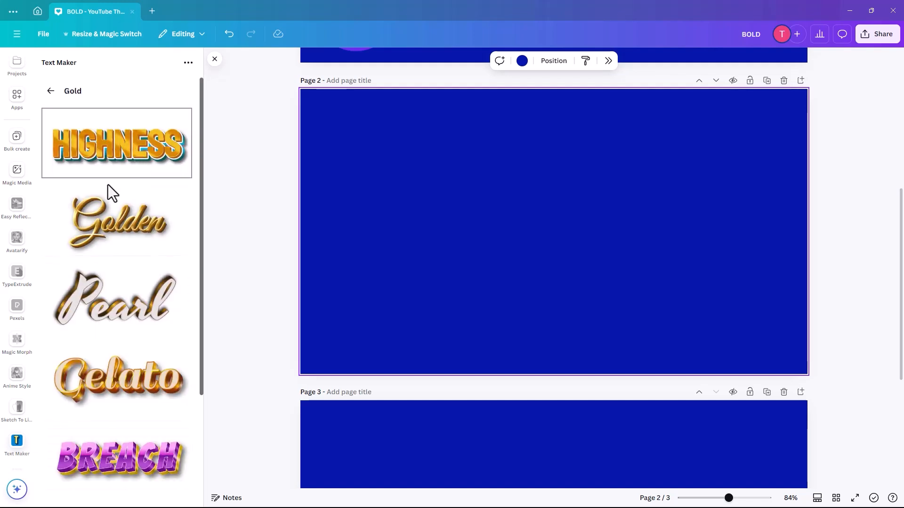
pyautogui.scroll(-2, 152, 460)
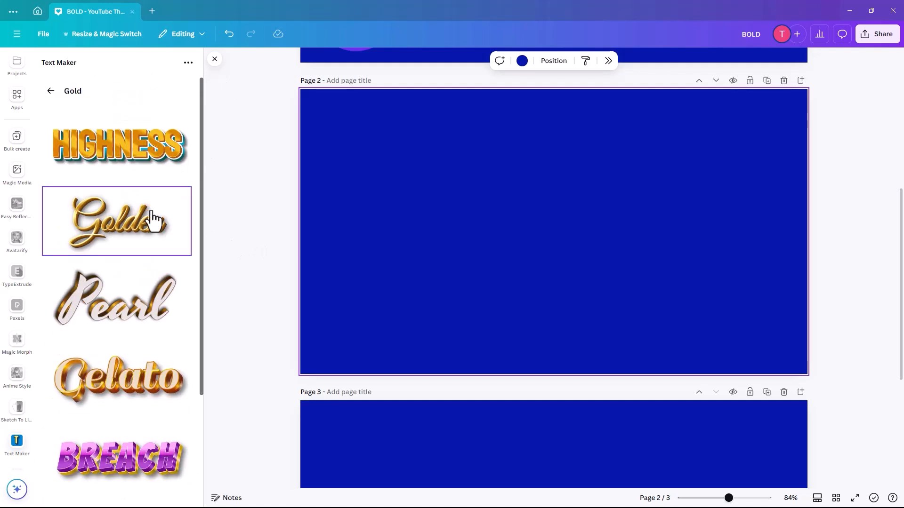
pyautogui.click(111, 229)
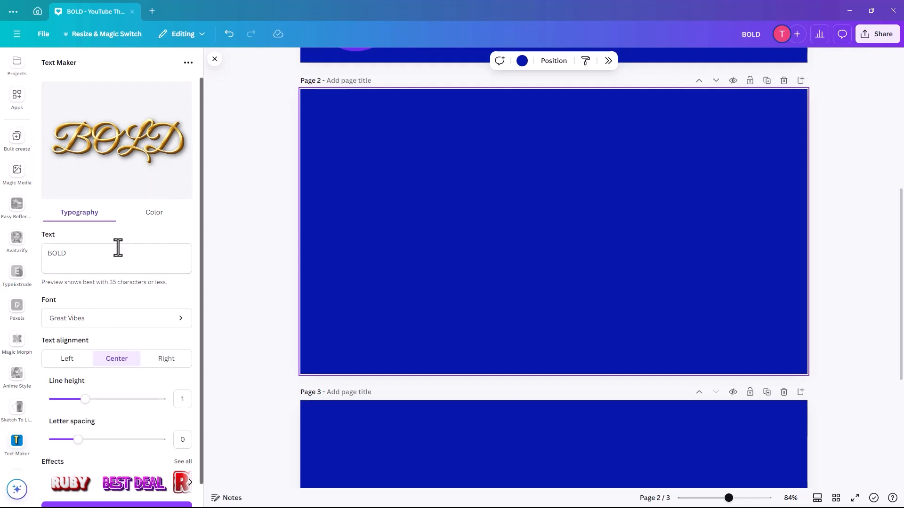
pyautogui.click(183, 461)
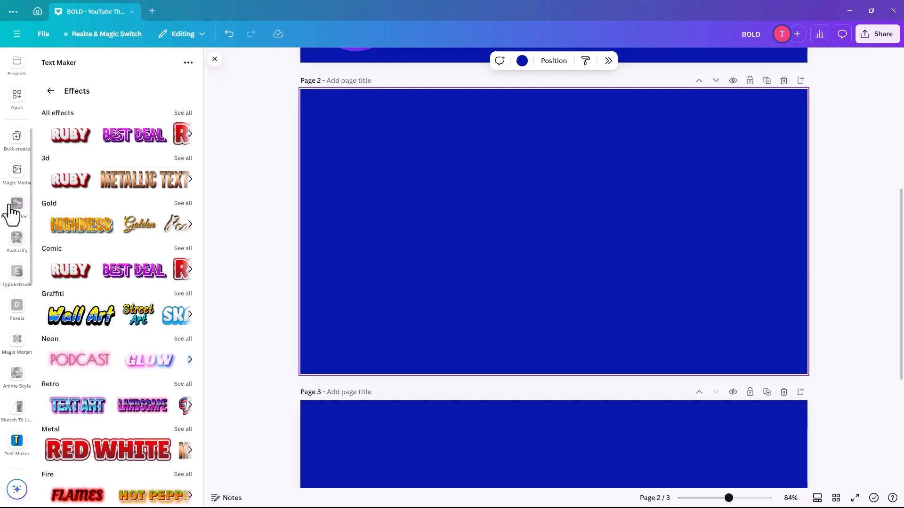
pyautogui.click(183, 158)
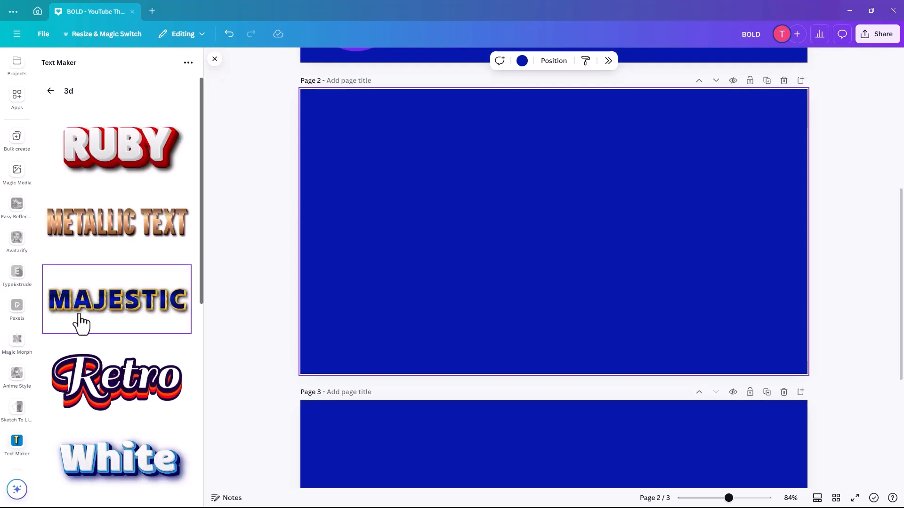
# Apply the MAJESTIC 3D style to BOLD and bring up the font list
pyautogui.click(123, 300)
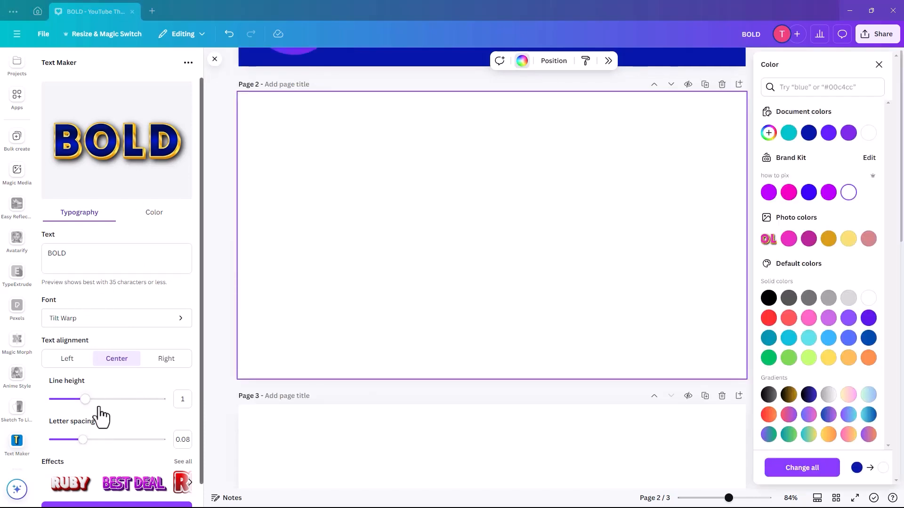
pyautogui.click(115, 322)
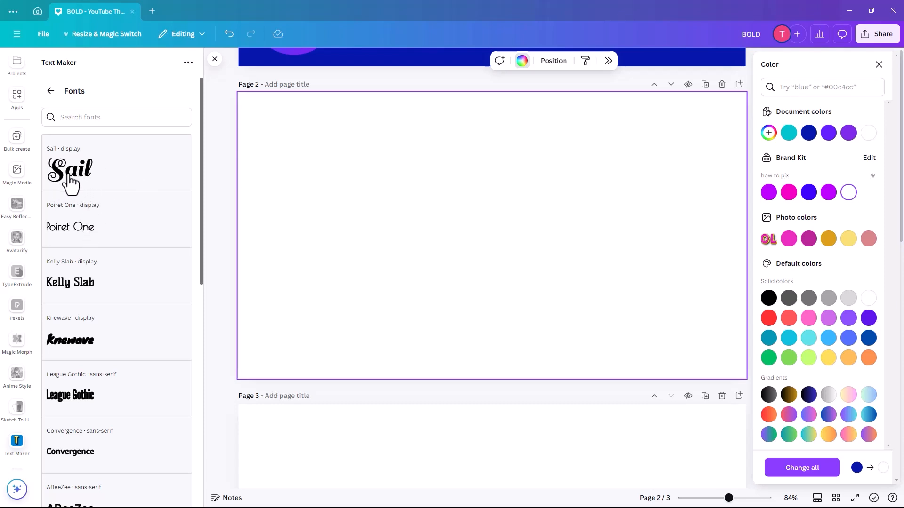
# Choose the Sail font and reselect the wording to retype it as uppercase BOLD
pyautogui.click(86, 182)
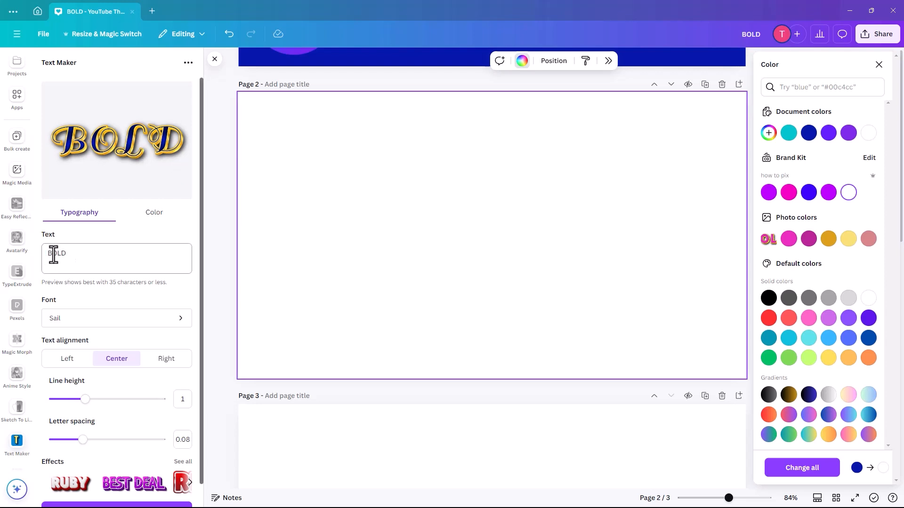
pyautogui.moveTo(49, 253); pyautogui.dragTo(79, 259)
pyautogui.write('old')
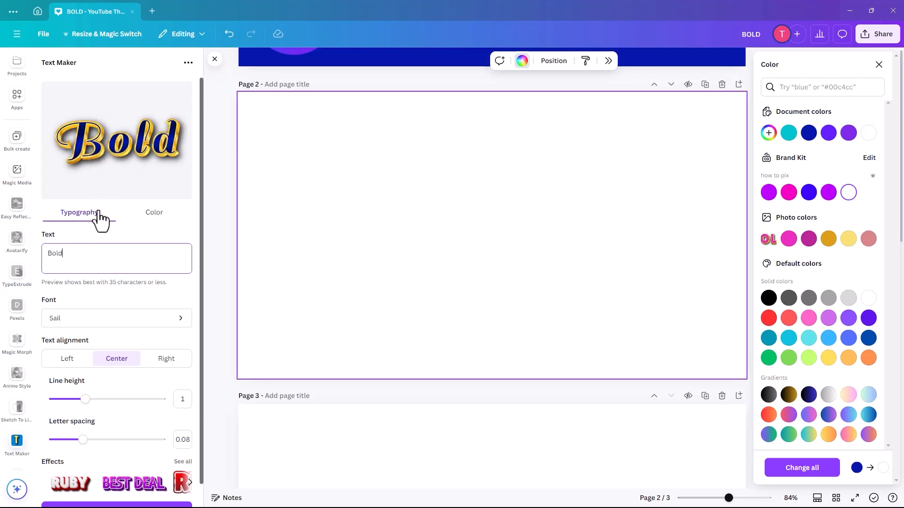
pyautogui.moveTo(64, 253); pyautogui.dragTo(47, 254)
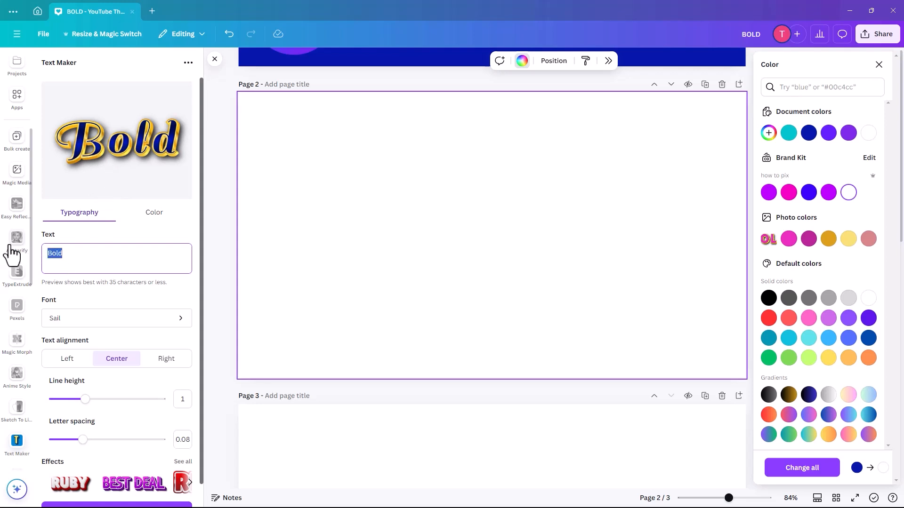
pyautogui.write('BOLD')
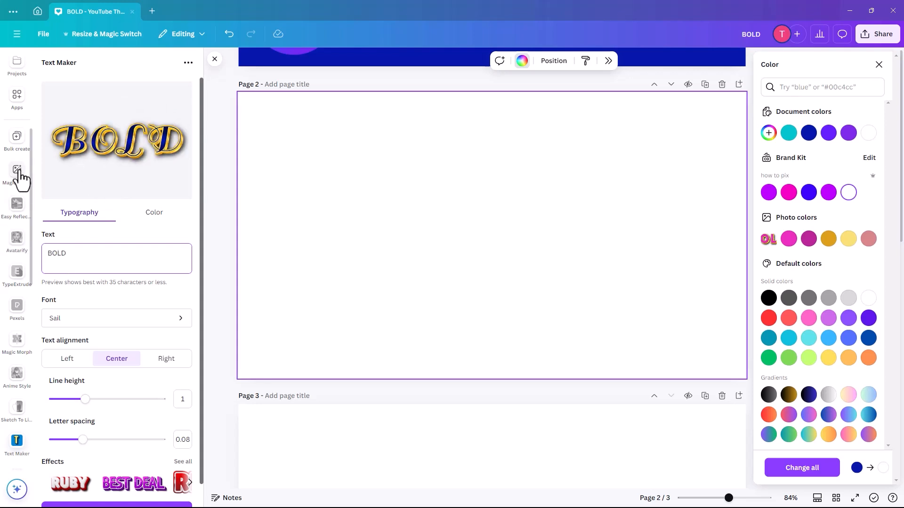
# Switch BOLD to the Candal font and tighten its letter spacing to about 0.04
pyautogui.click(90, 325)
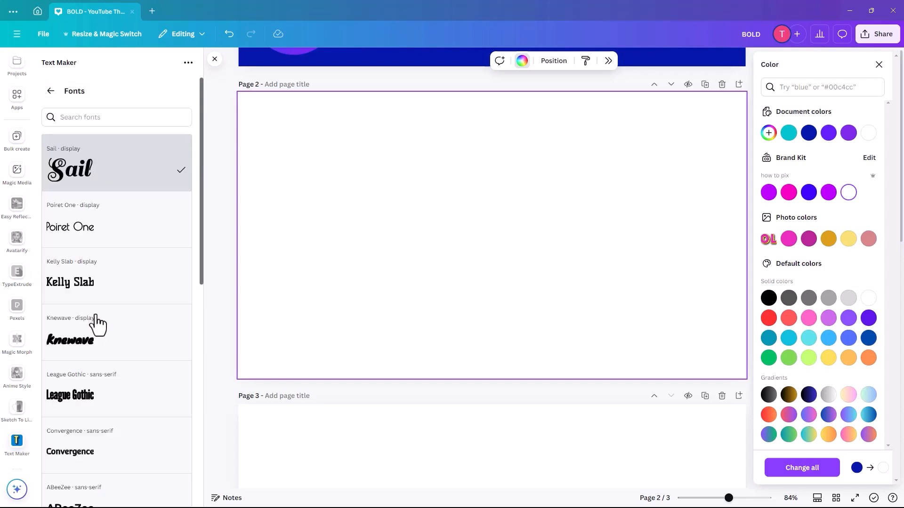
pyautogui.click(73, 117)
pyautogui.write('can')
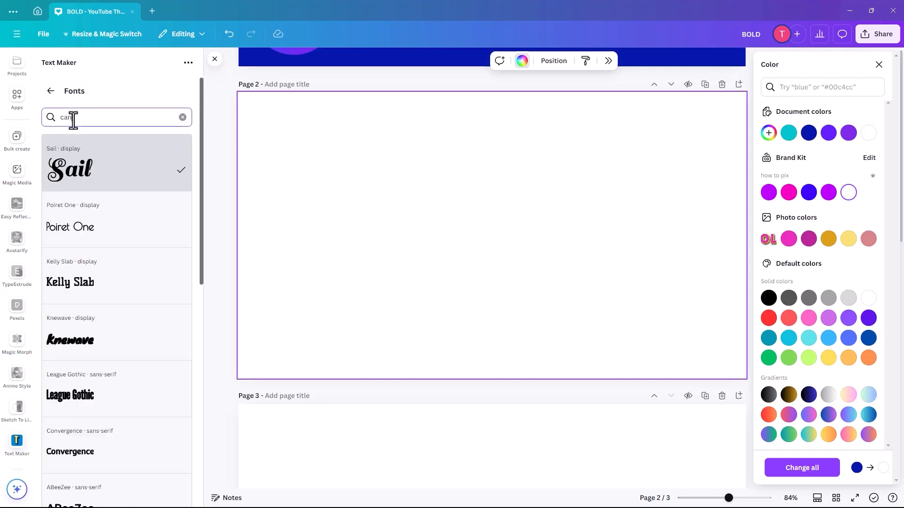
pyautogui.write('d')
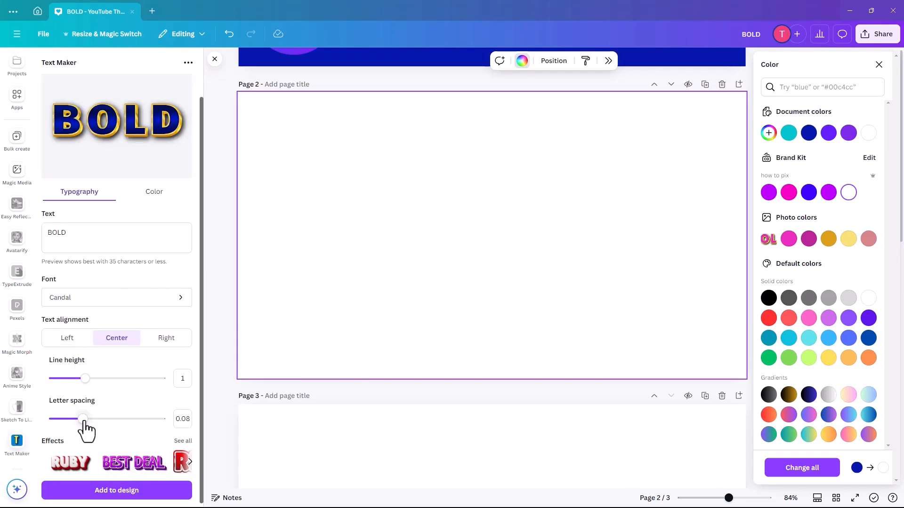
pyautogui.moveTo(84, 423); pyautogui.dragTo(70, 422)
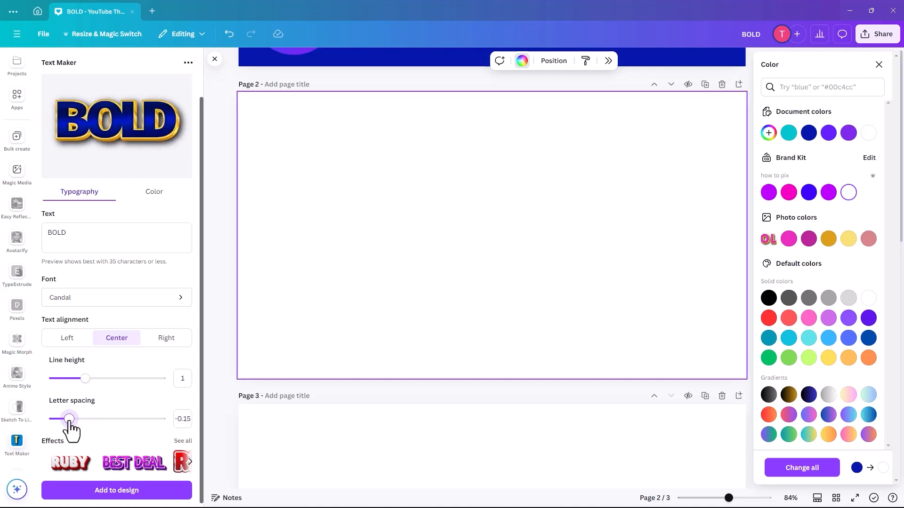
pyautogui.moveTo(70, 422); pyautogui.dragTo(71, 422)
# Test a second line with line height reduced to 0.72, remove it, and widen letter spacing slightly
pyautogui.click(76, 236)
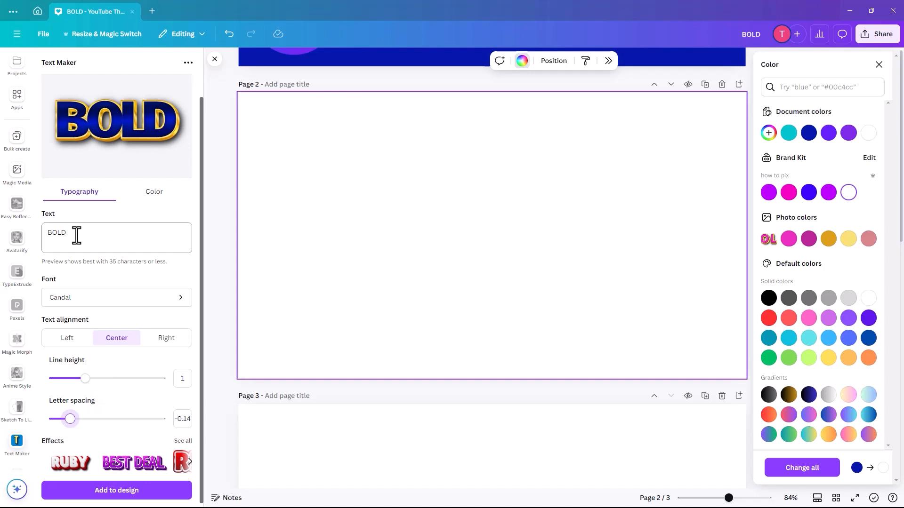
pyautogui.click(76, 235)
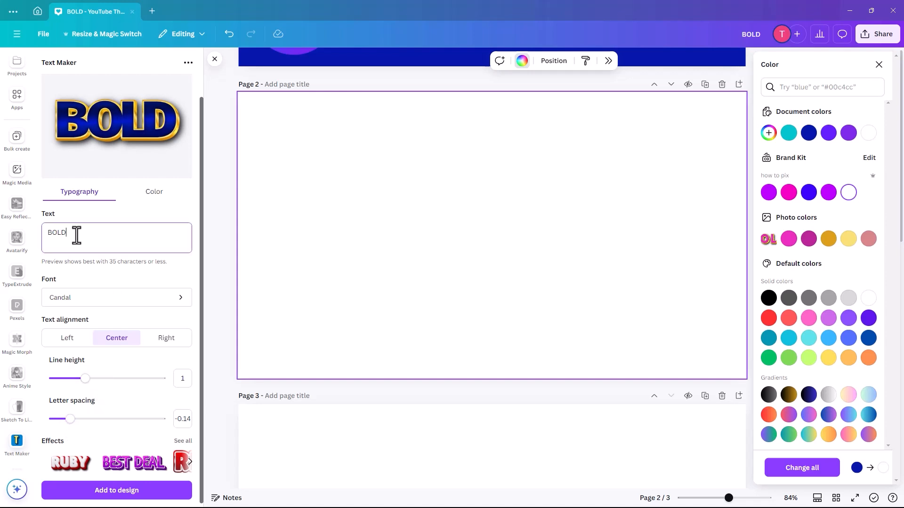
pyautogui.press('Return')
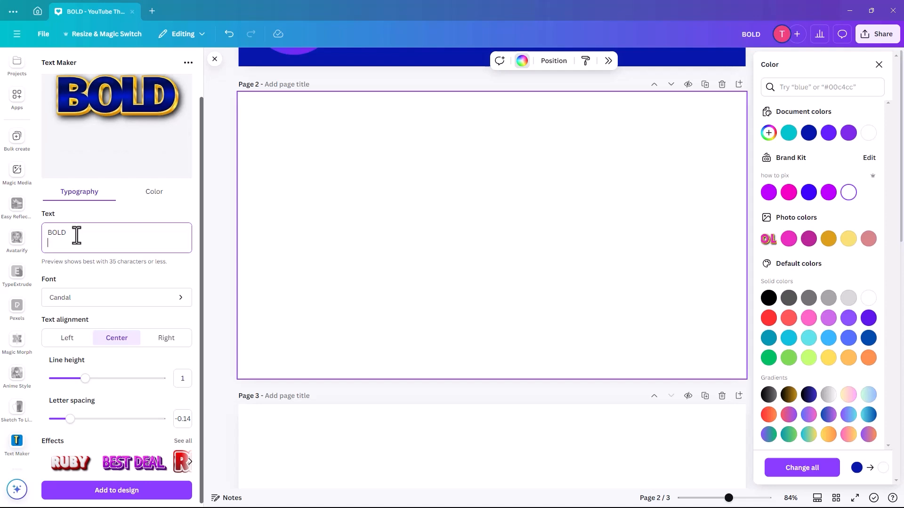
pyautogui.write('bold')
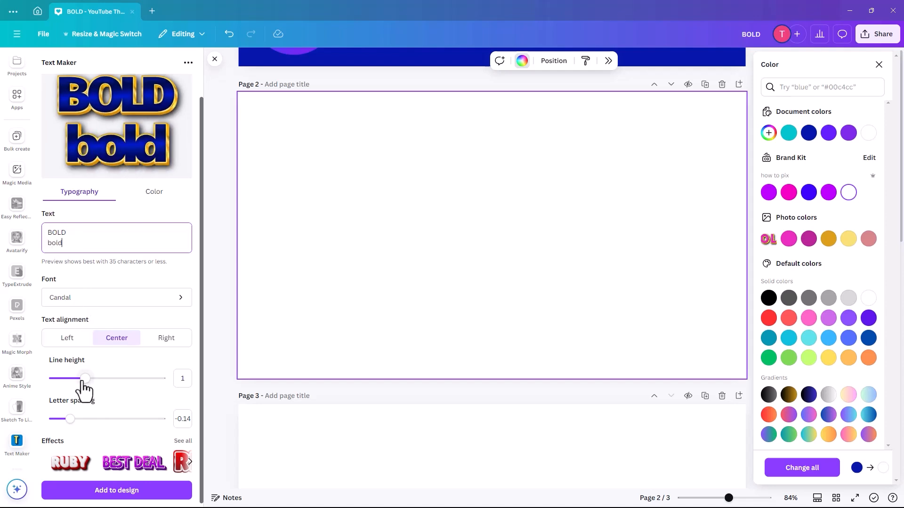
pyautogui.moveTo(84, 382); pyautogui.dragTo(82, 382)
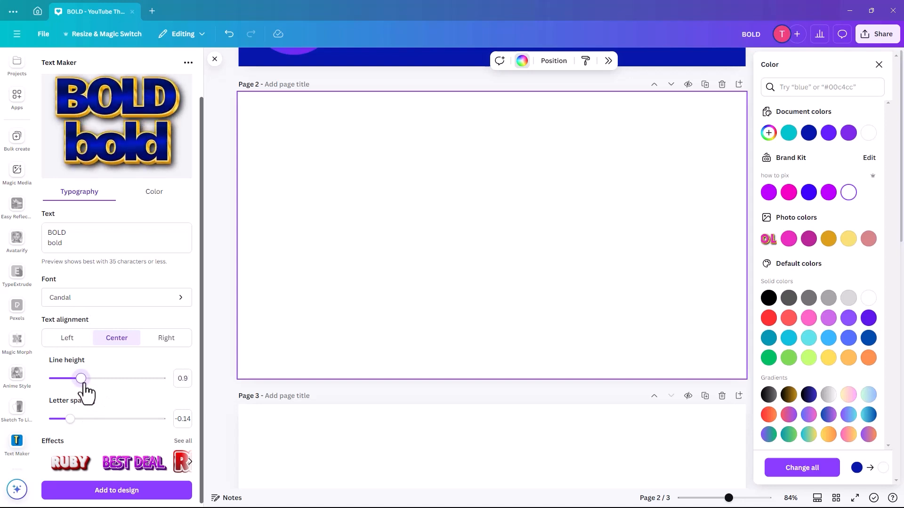
pyautogui.moveTo(83, 382); pyautogui.dragTo(75, 381)
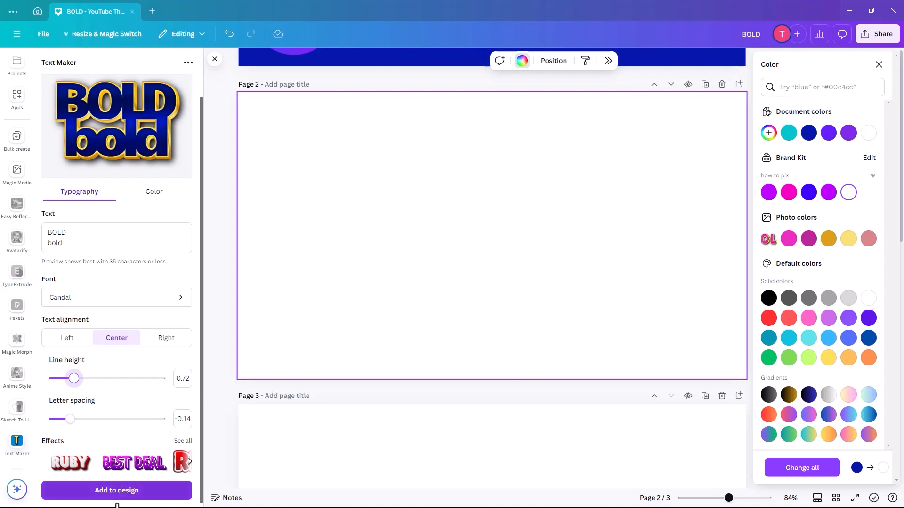
pyautogui.doubleClick(55, 242)
pyautogui.press('BackSpace')
pyautogui.press('BackSpace')
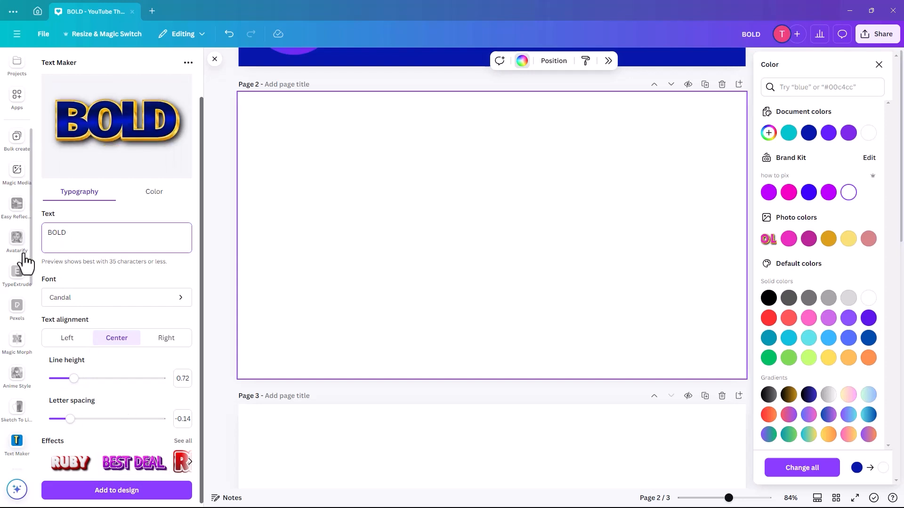
pyautogui.moveTo(68, 418); pyautogui.dragTo(83, 418)
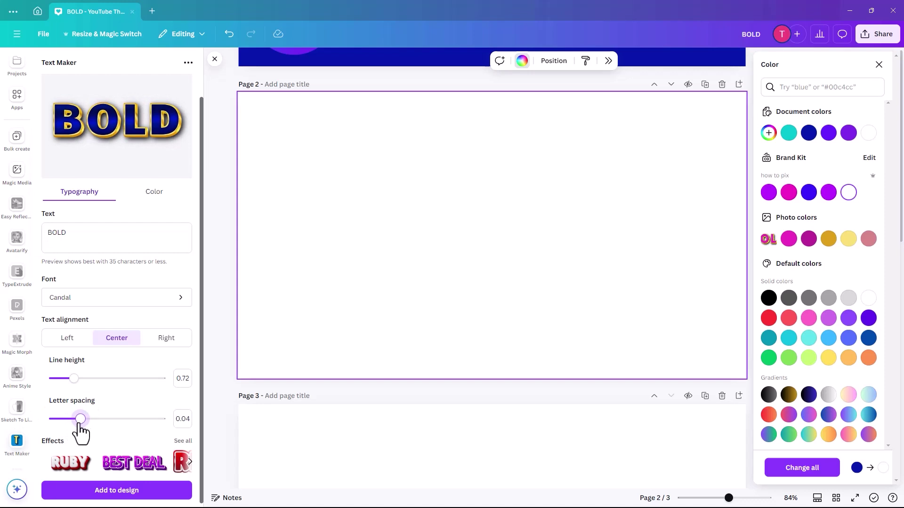
# Add the gold-outlined BOLD to Page 2, enlarge it and centre it on the page
pyautogui.click(115, 494)
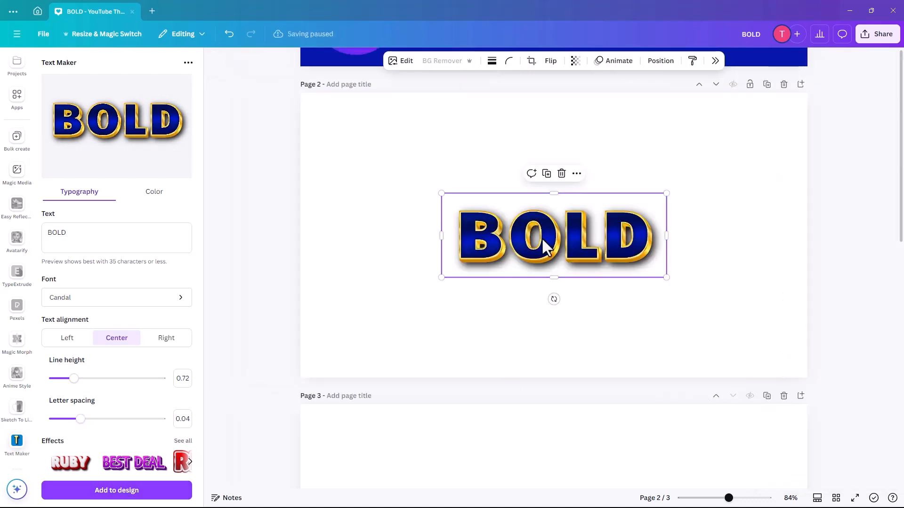
pyautogui.moveTo(542, 247); pyautogui.dragTo(462, 205)
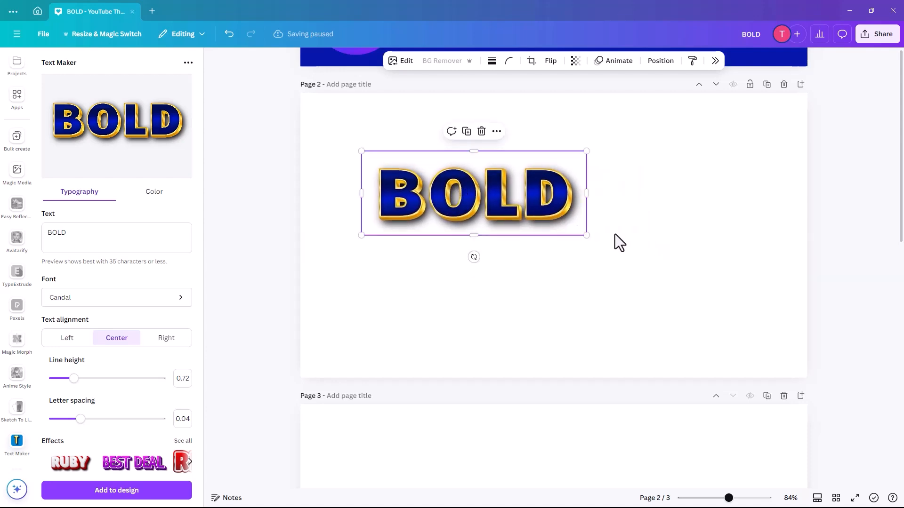
pyautogui.moveTo(586, 235); pyautogui.dragTo(754, 298)
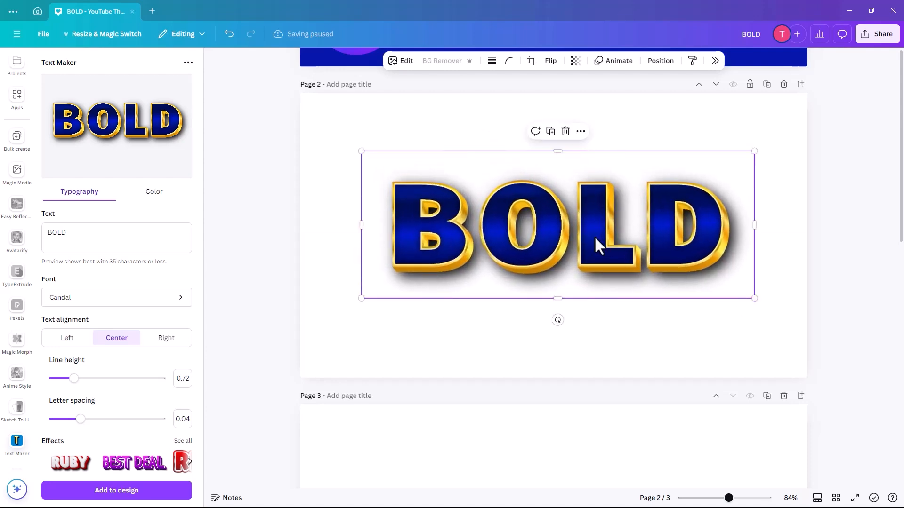
pyautogui.moveTo(596, 240); pyautogui.dragTo(591, 226)
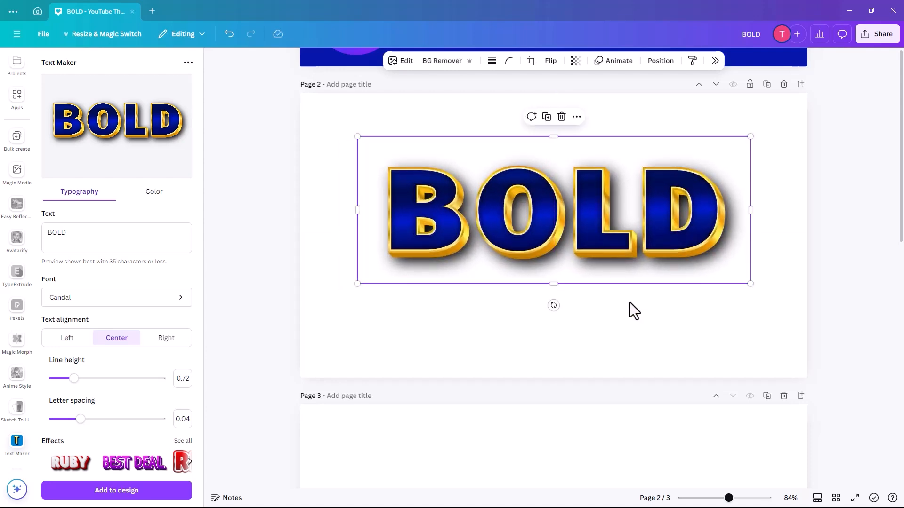
pyautogui.click(629, 302)
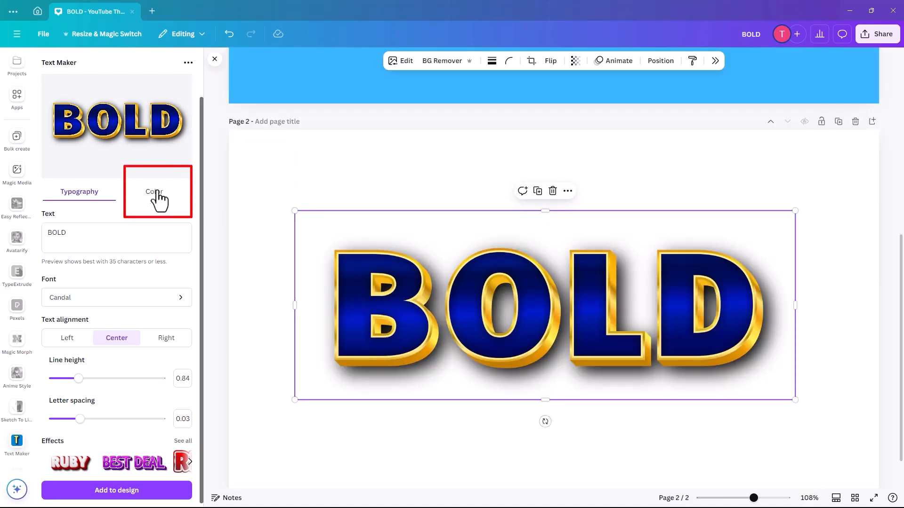
# Show the effect's colour settings and the gradient options for the text fill
pyautogui.click(154, 192)
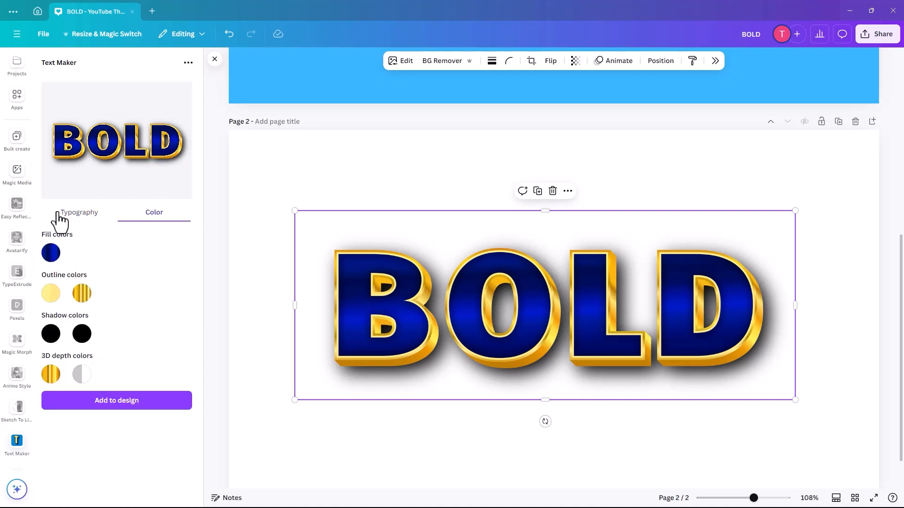
pyautogui.click(80, 216)
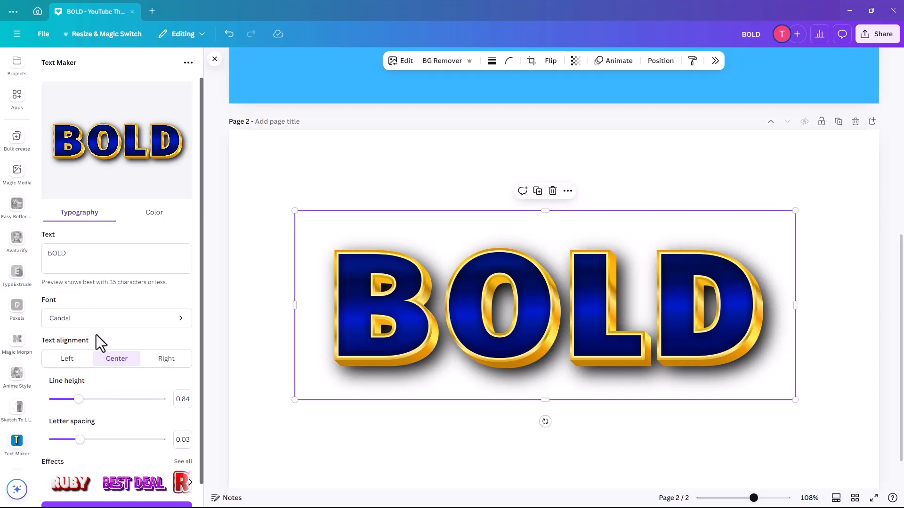
pyautogui.click(154, 212)
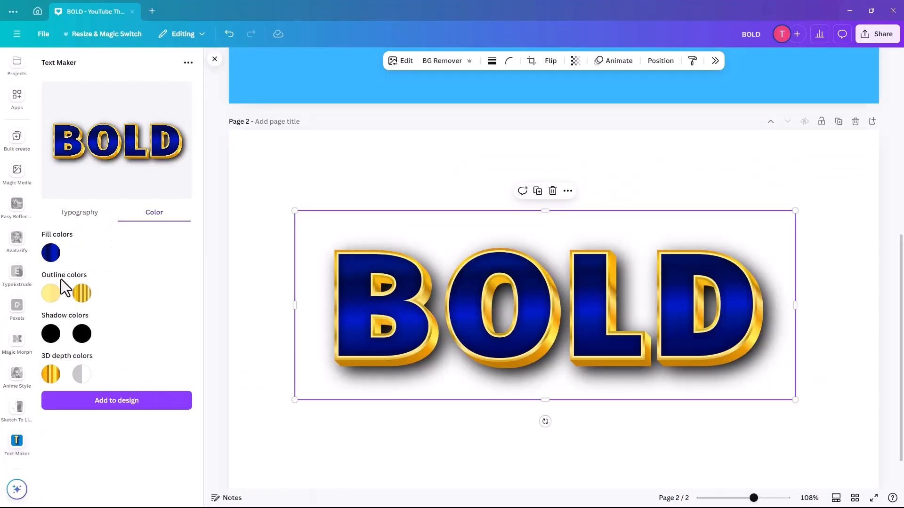
pyautogui.click(51, 253)
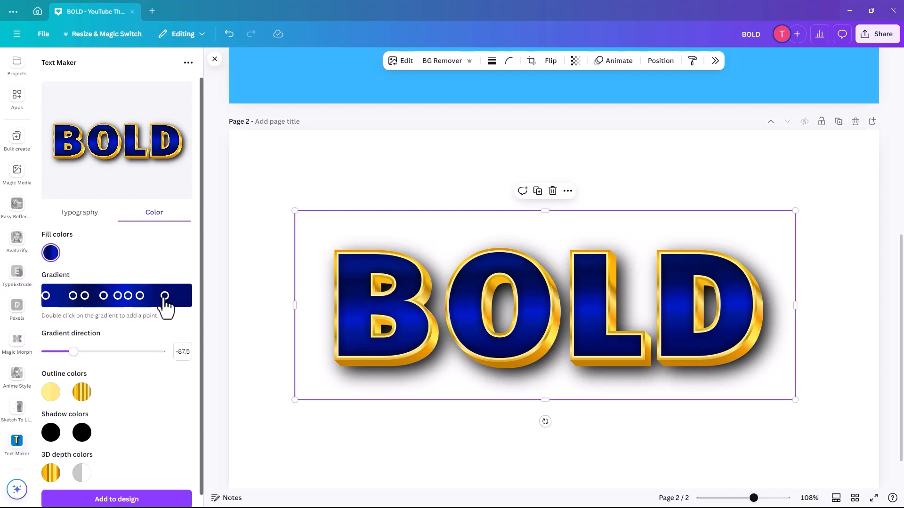
# Shift the bottom gradient stop to hot pink, keeping the top stop navy
pyautogui.click(165, 296)
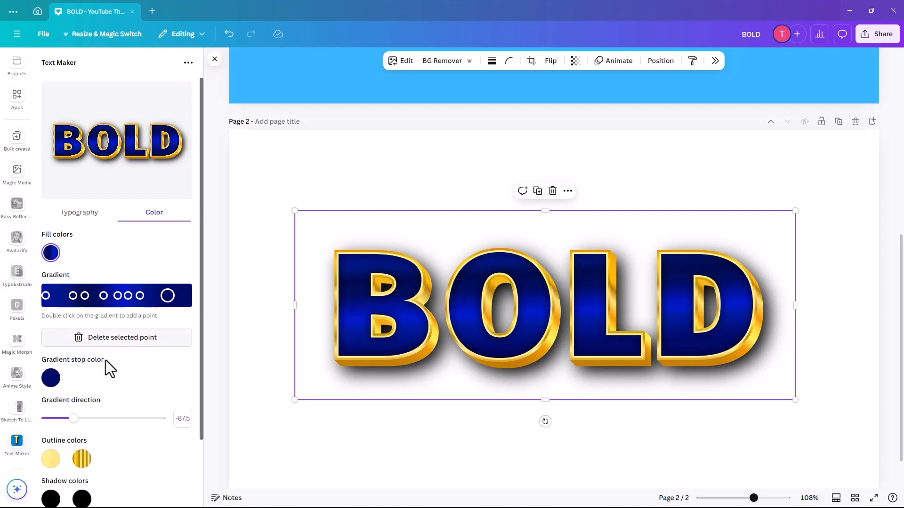
pyautogui.click(51, 378)
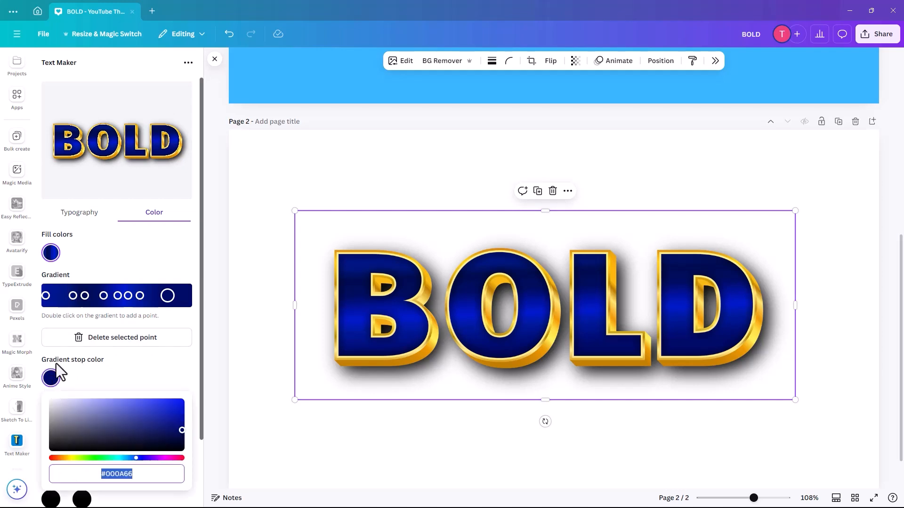
pyautogui.moveTo(136, 458)
pyautogui.mouseDown()
pyautogui.moveTo(166, 458)
pyautogui.moveTo(181, 401)
pyautogui.mouseUp()
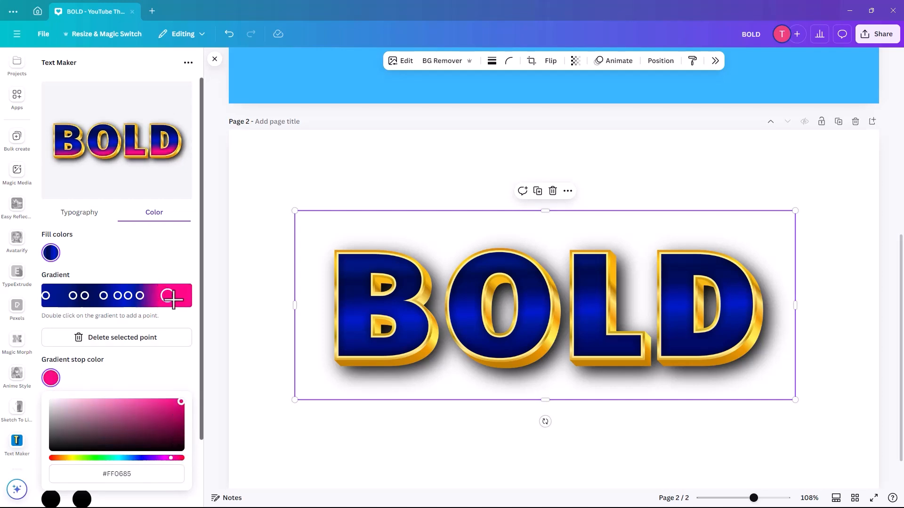
pyautogui.click(46, 297)
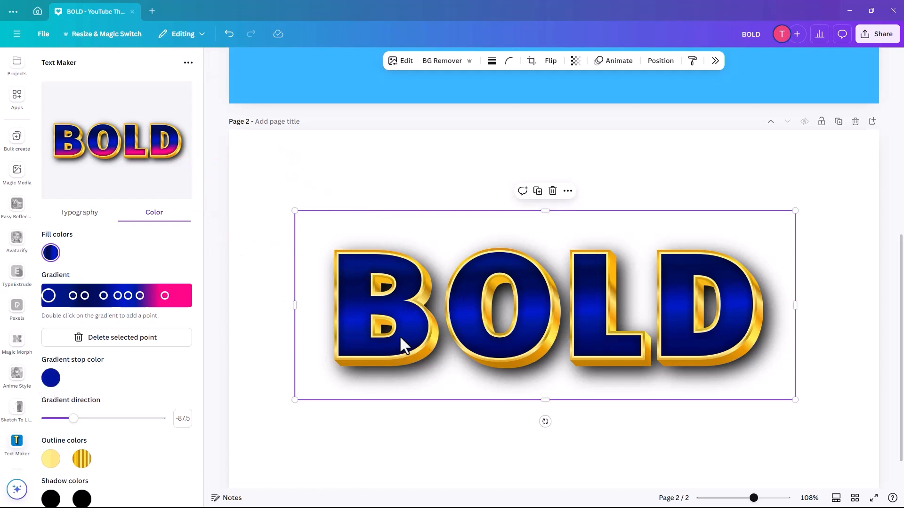
# Add the gradient BOLD below the old all-blue one and delete the old version
pyautogui.click(240, 285)
pyautogui.scroll(-3, 117, 353)
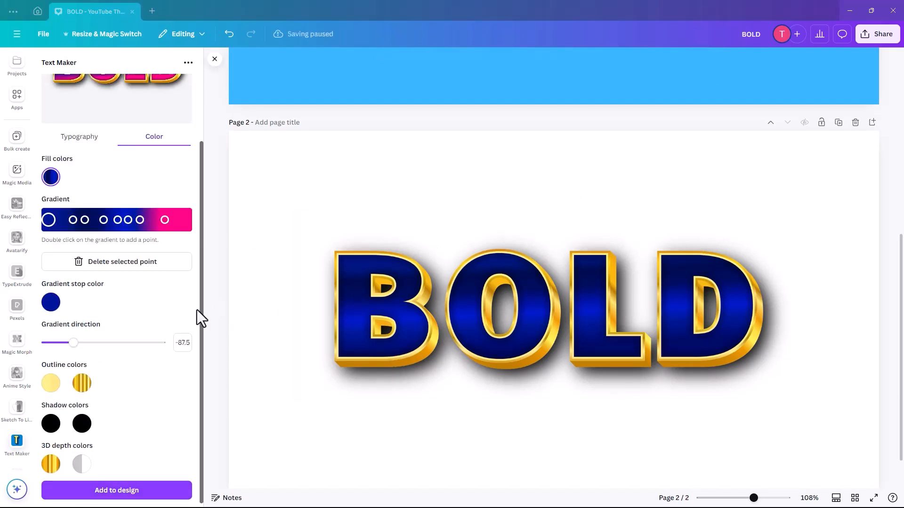
pyautogui.scroll(3, 202, 310)
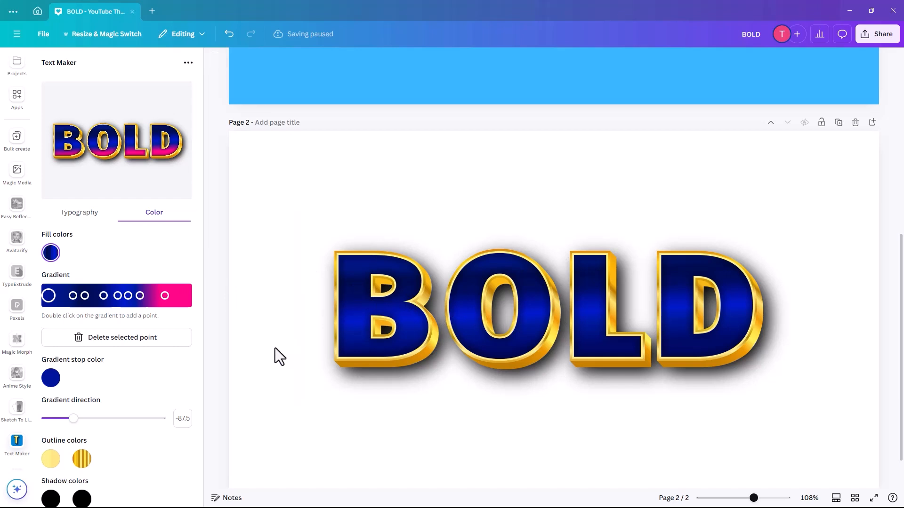
pyautogui.scroll(-1, 357, 425)
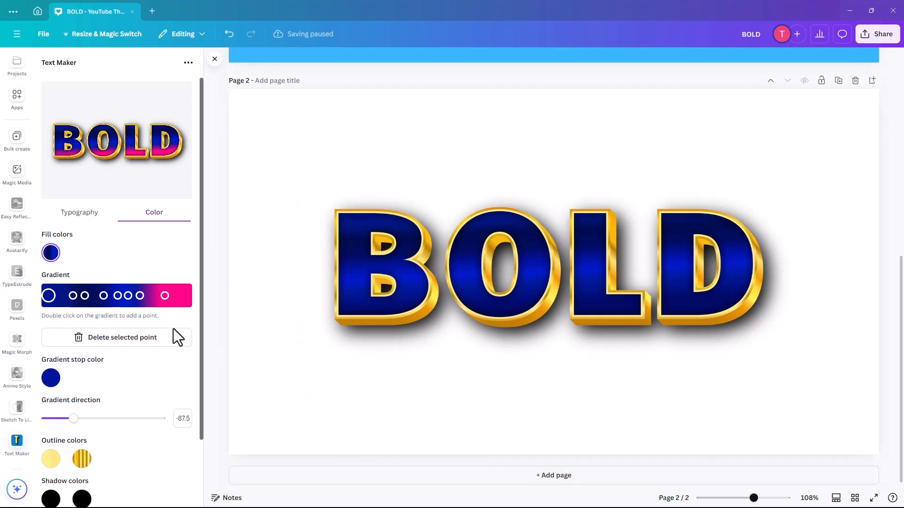
pyautogui.scroll(-2, 186, 327)
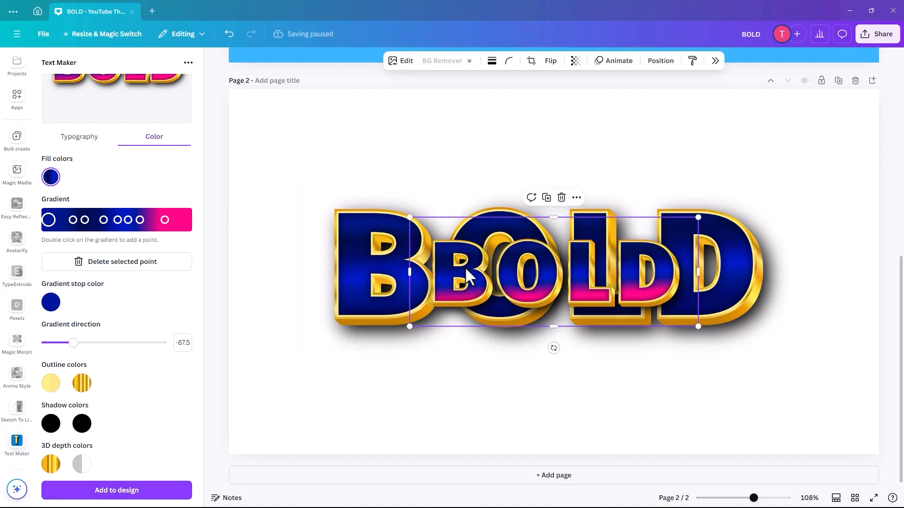
pyautogui.moveTo(465, 267); pyautogui.dragTo(367, 389)
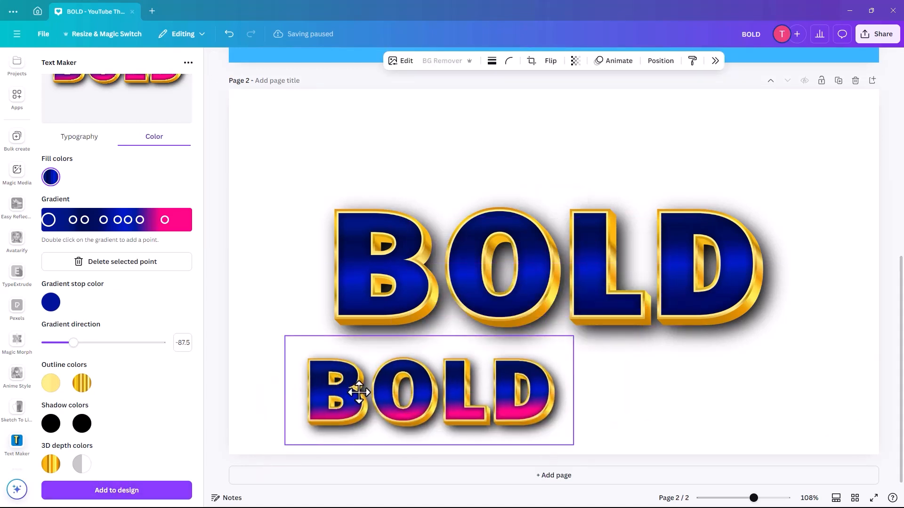
pyautogui.click(477, 283)
pyautogui.press('Delete')
# Enlarge the gradient BOLD to the page width and move it up toward the centre
pyautogui.click(496, 395)
pyautogui.moveTo(603, 325); pyautogui.dragTo(780, 203)
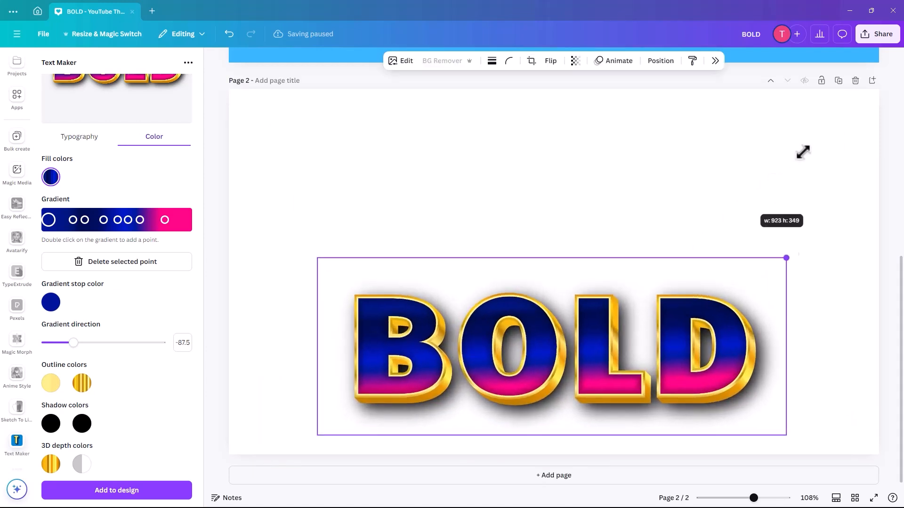
pyautogui.moveTo(553, 350); pyautogui.dragTo(549, 283)
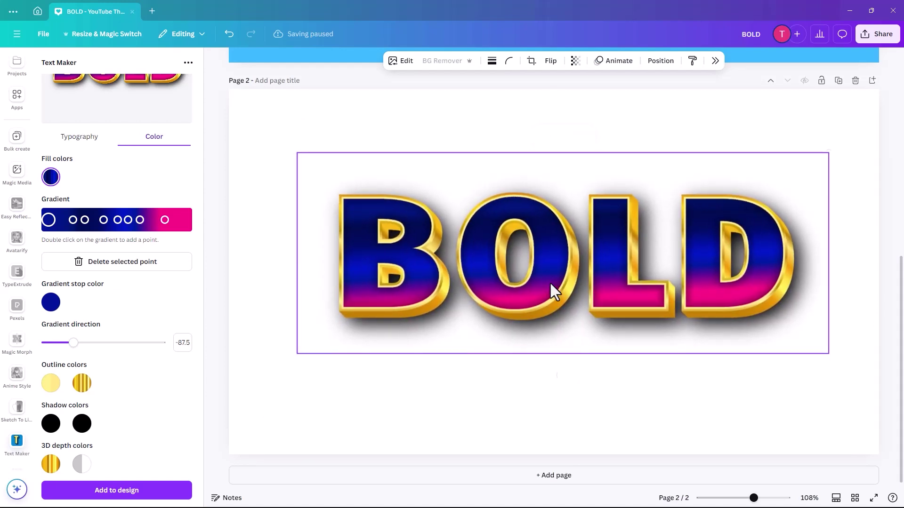
# Apply a Drop shadow from Effects > Shadows to the gradient BOLD image on page two
pyautogui.click(397, 136)
pyautogui.click(464, 240)
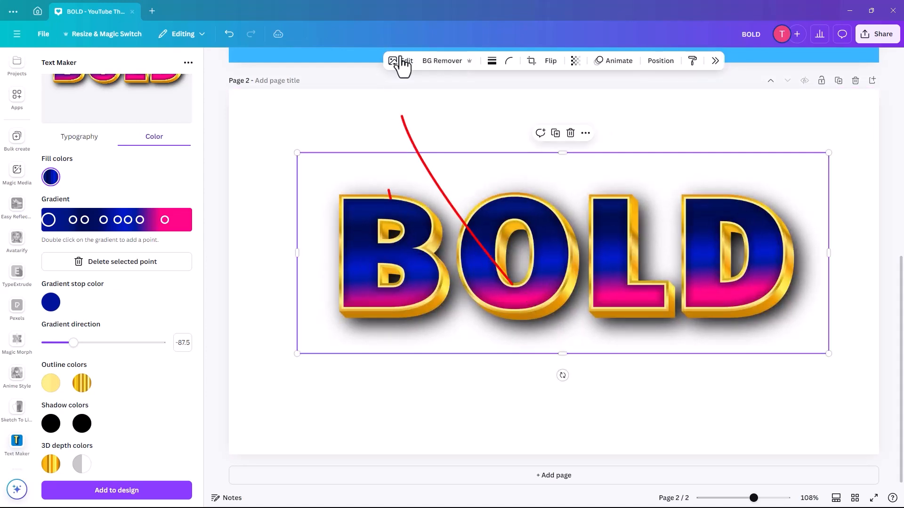
pyautogui.click(402, 63)
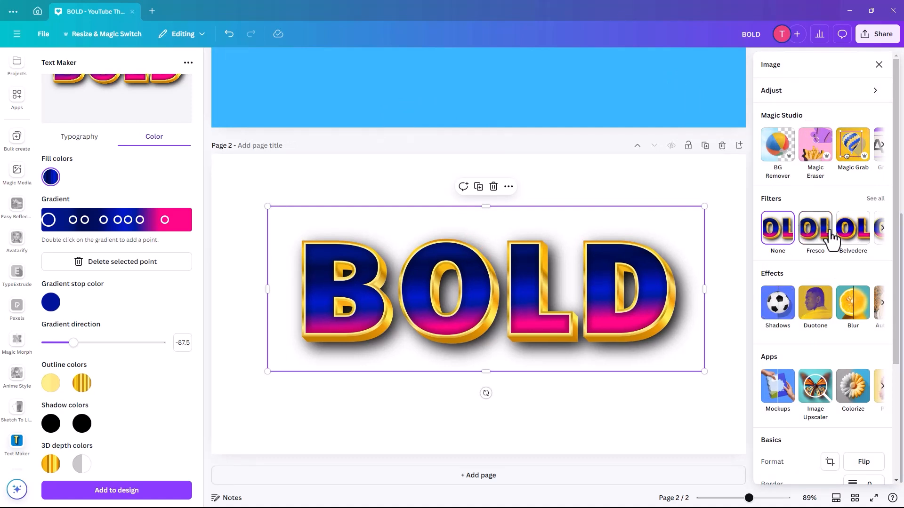
pyautogui.click(883, 228)
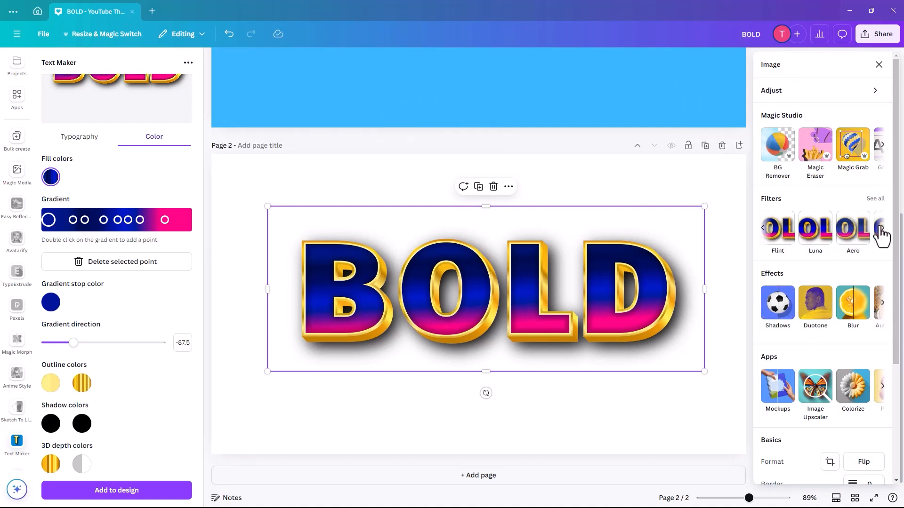
pyautogui.click(778, 302)
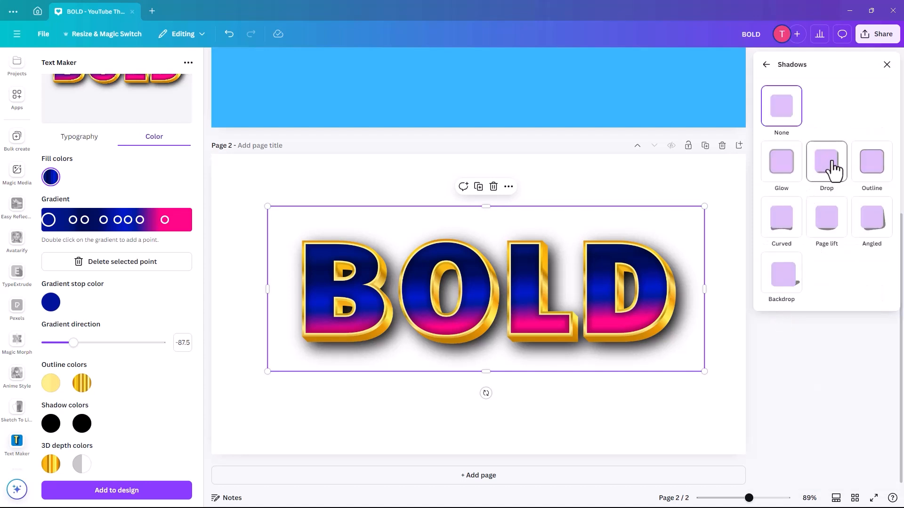
pyautogui.click(831, 166)
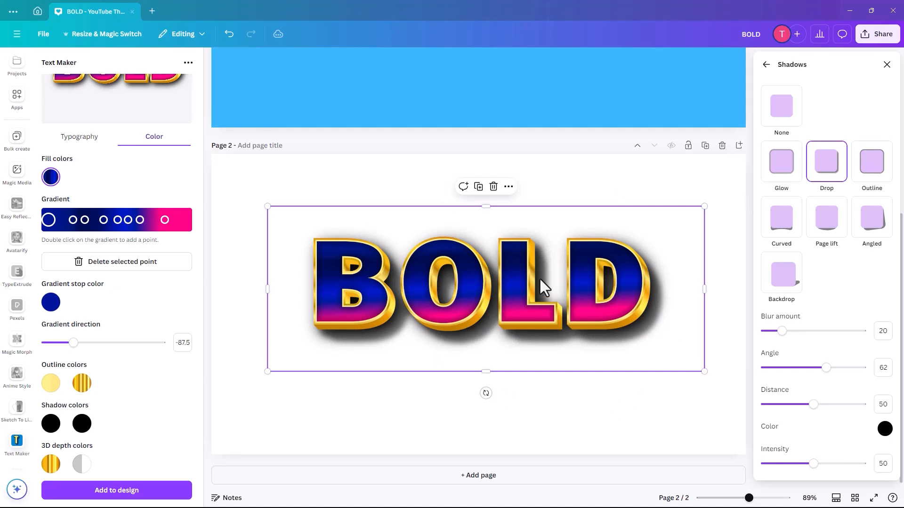
pyautogui.click(329, 177)
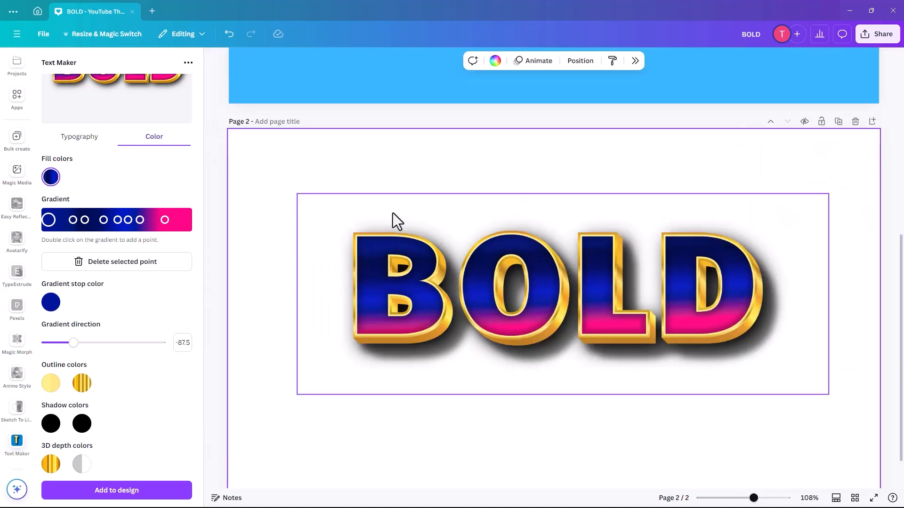
pyautogui.moveTo(403, 274); pyautogui.dragTo(414, 227)
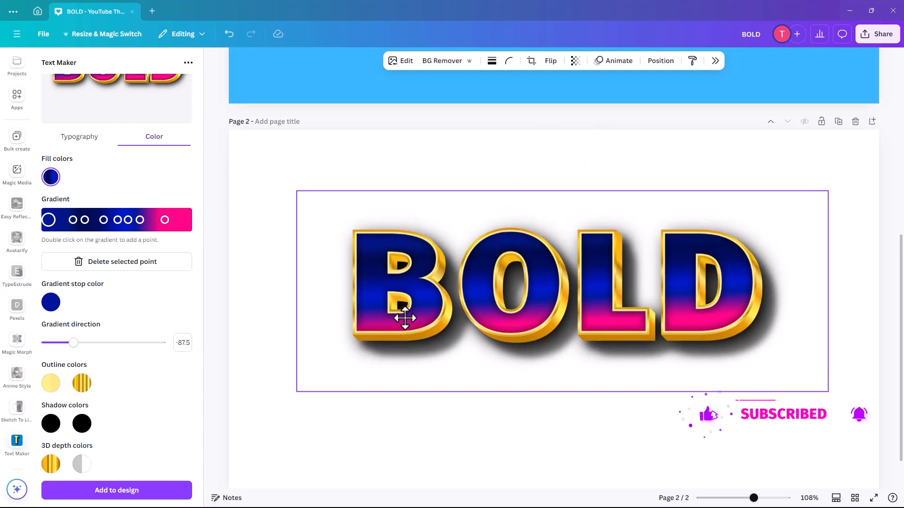
pyautogui.moveTo(414, 281); pyautogui.dragTo(374, 311)
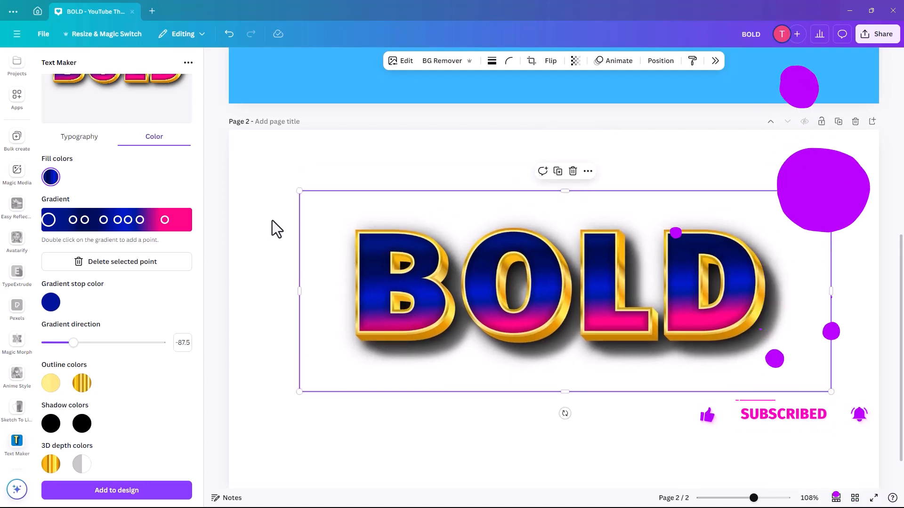